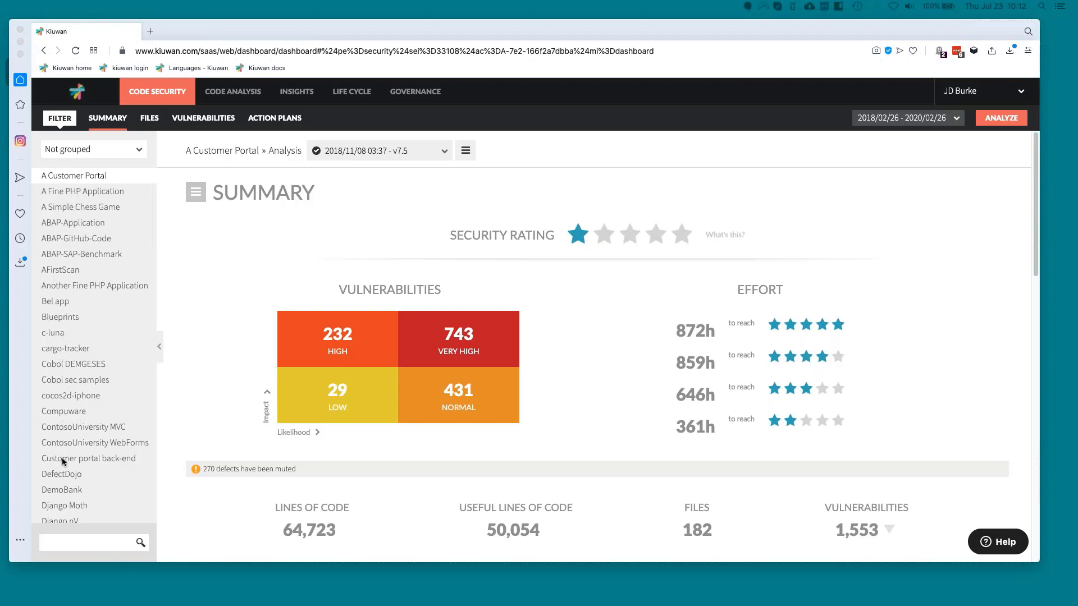
# Step: Review the Summary page of A Customer Portal and show its report export options
pyautogui.scroll(-5, 64, 462)
pyautogui.scroll(5, 77, 337)
pyautogui.click(198, 196)
pyautogui.click(197, 194)
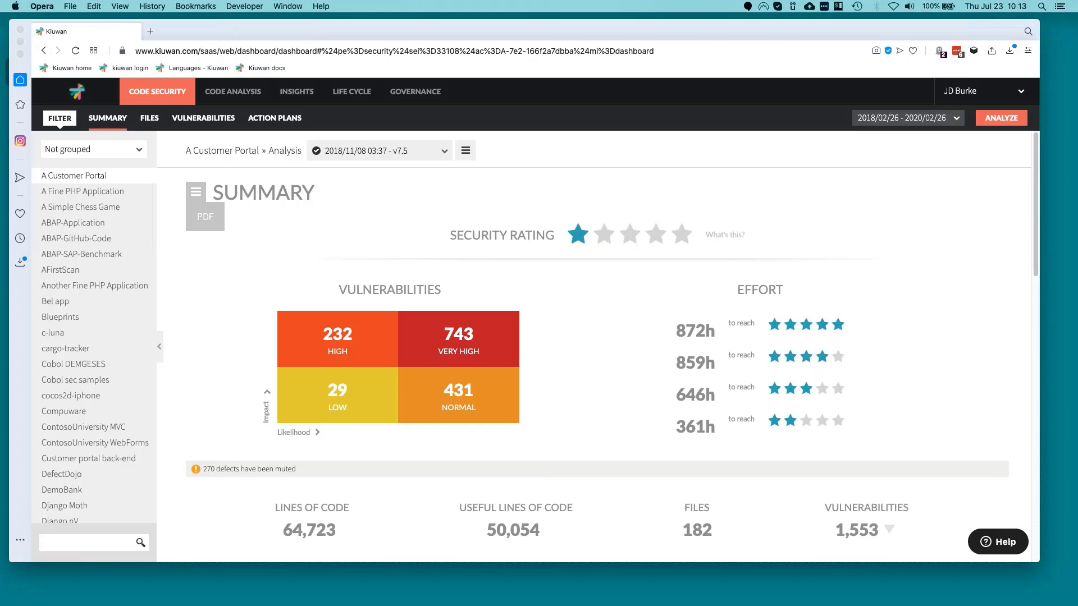
# Step: Open the Vulnerabilities page and examine its distribution charts, totals, filters and list of violated rules
pyautogui.click(196, 223)
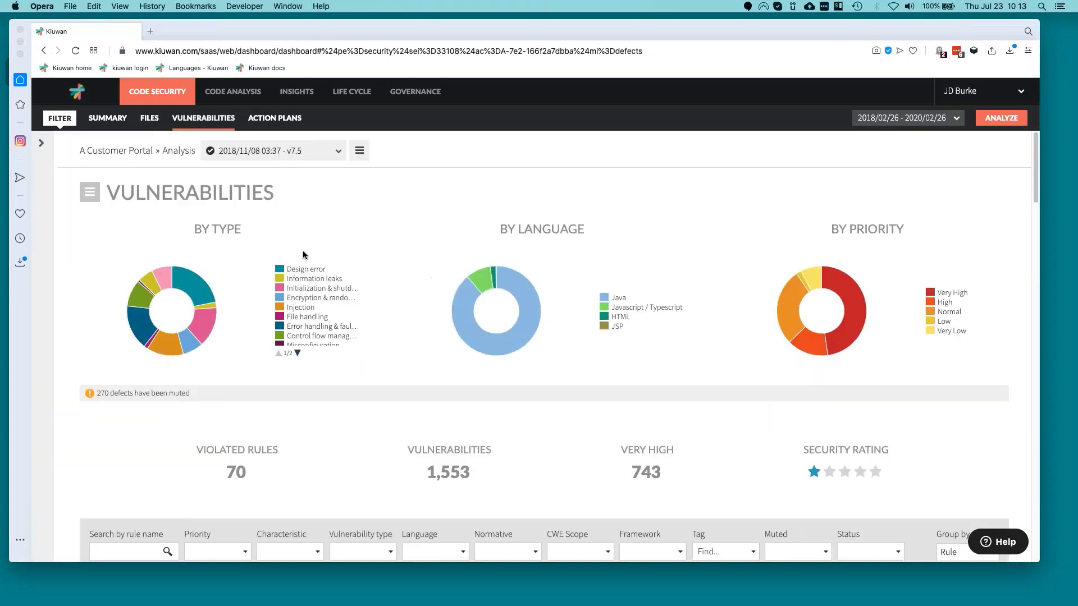
pyautogui.scroll(-8, 373, 404)
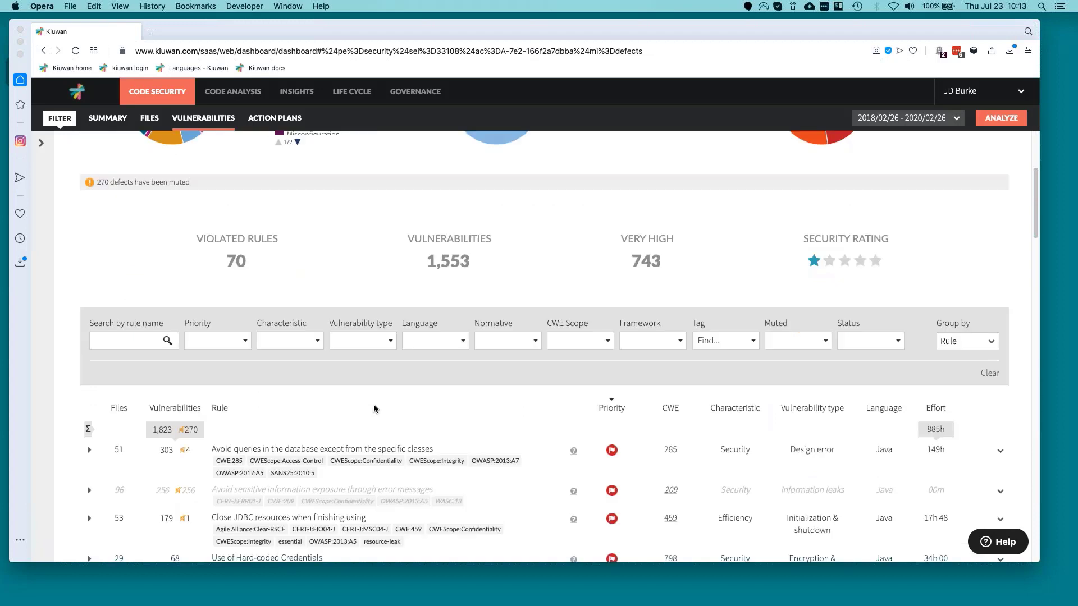
pyautogui.scroll(3, 441, 263)
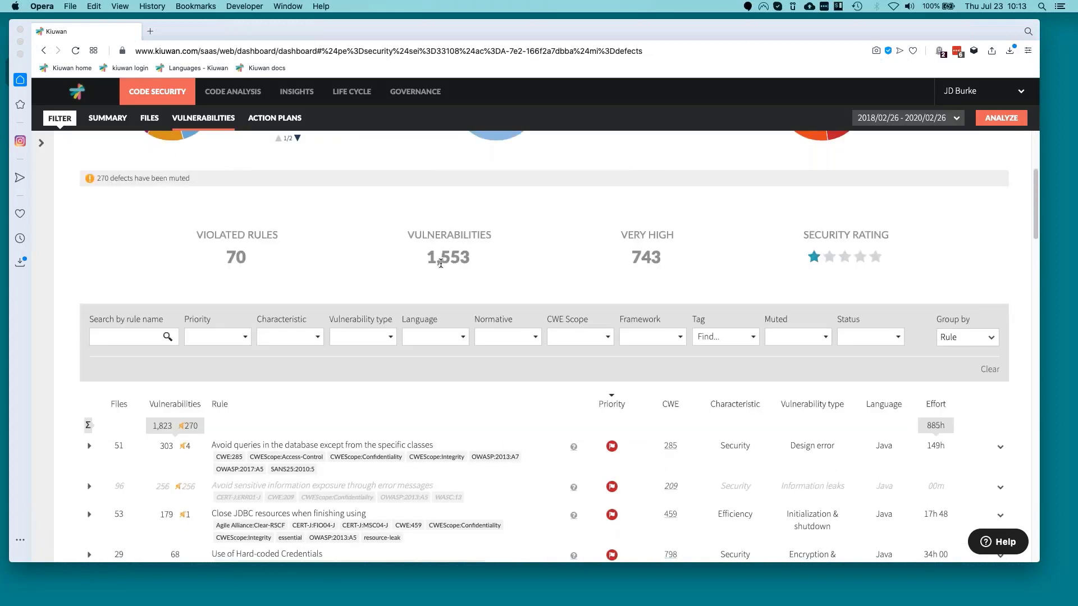
pyautogui.scroll(1, 416, 442)
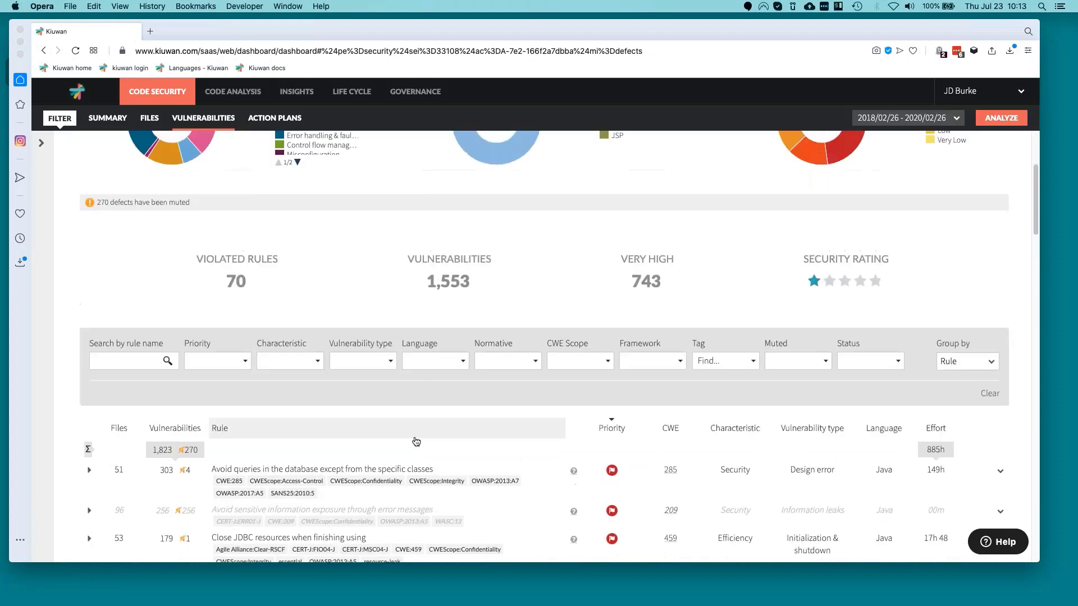
pyautogui.scroll(4, 416, 442)
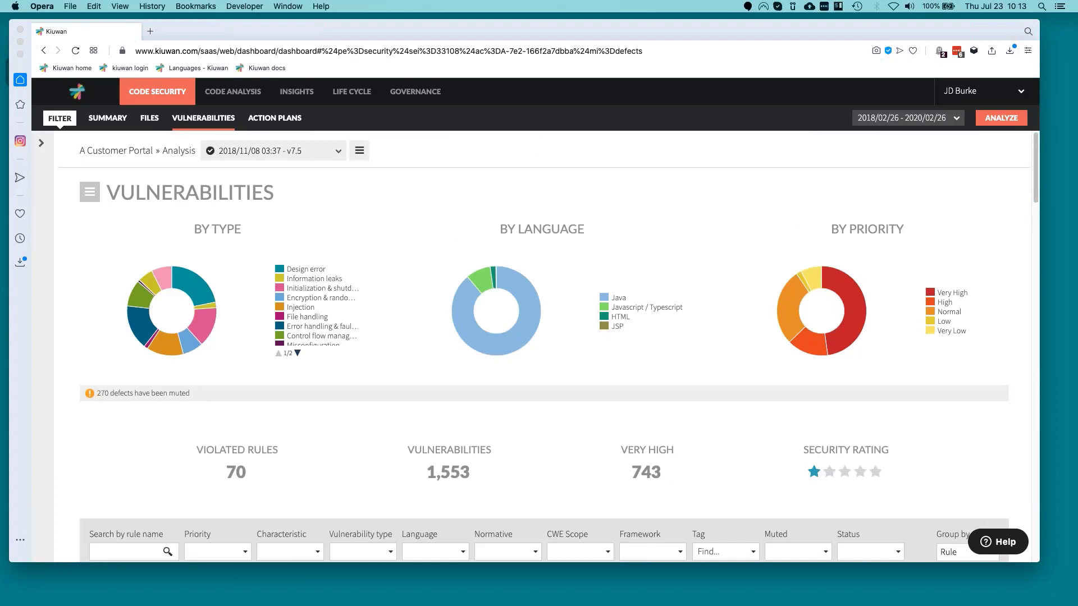
pyautogui.scroll(-8, 354, 381)
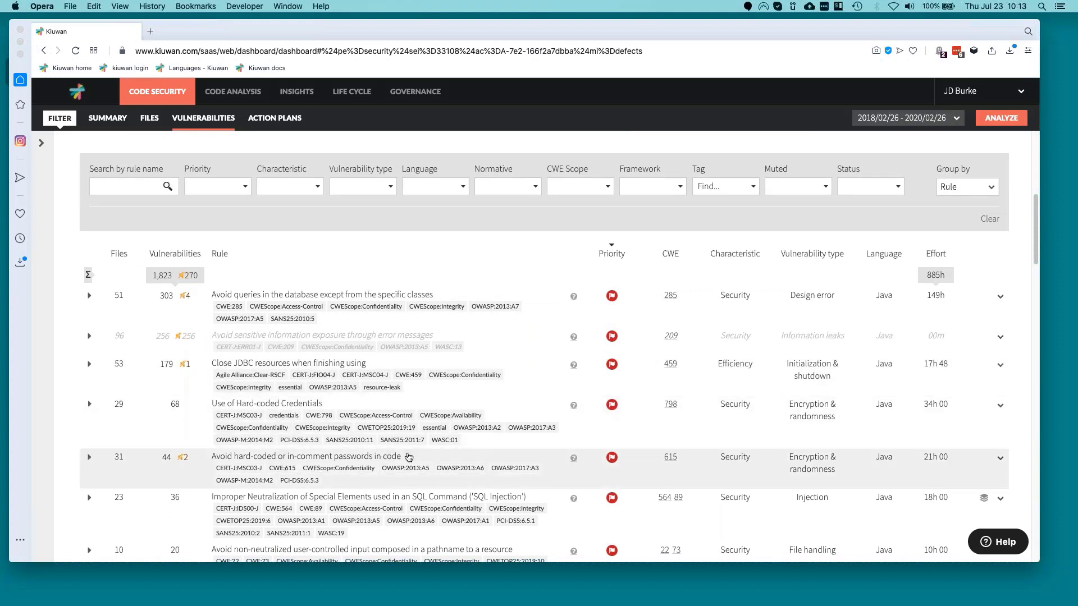
# Step: Expand the Use of Hard-coded Credentials rule, read its full description and close the description
pyautogui.click(230, 409)
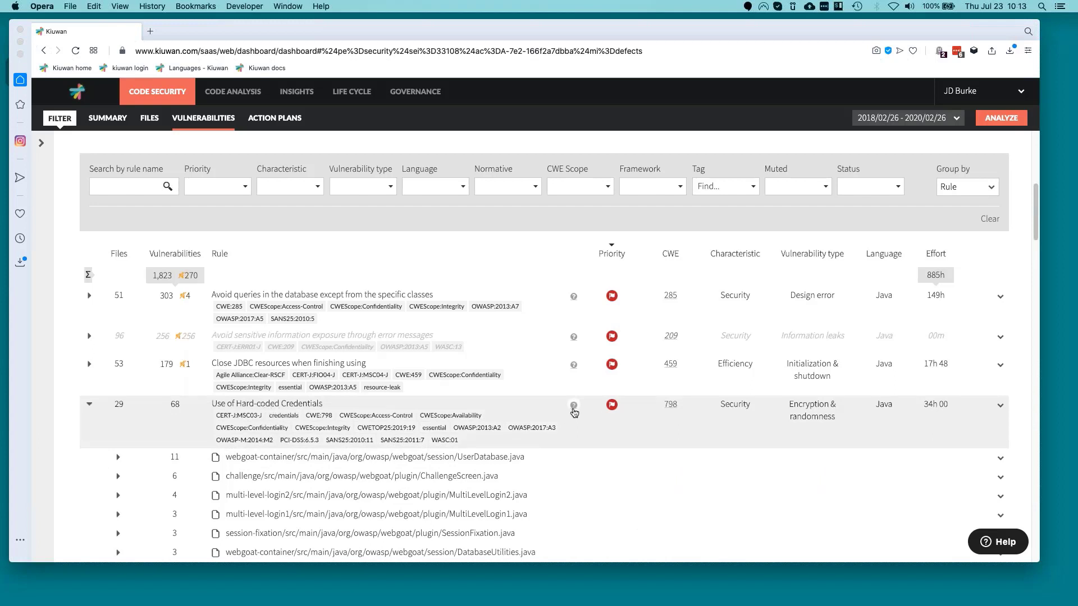
pyautogui.click(573, 410)
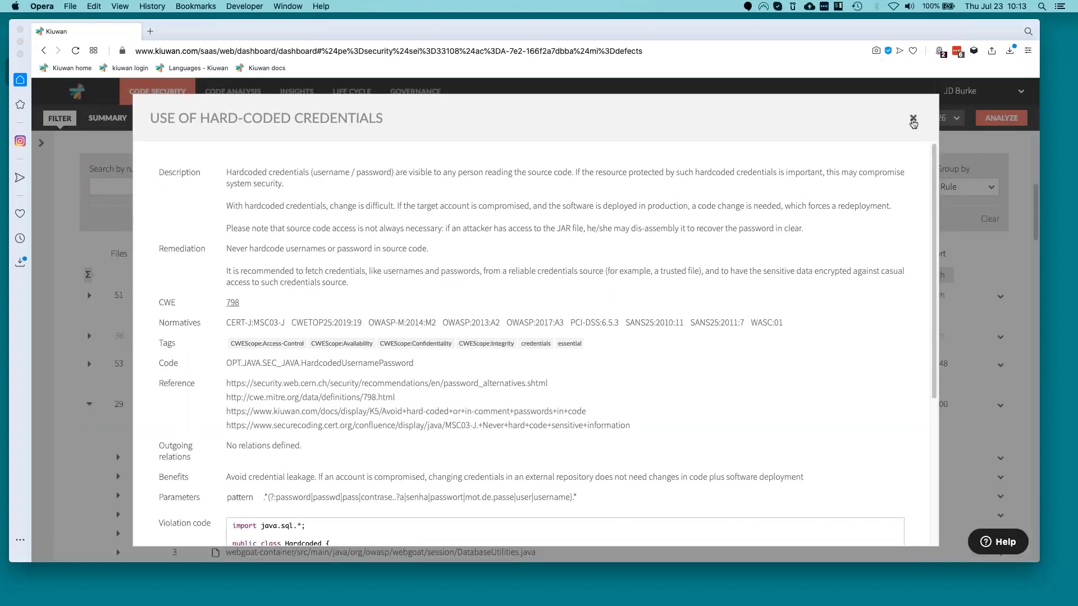
pyautogui.click(914, 122)
# Step: List the flagged code lines in ChallengeScreen.java and show the Vulnerabilities page's export options
pyautogui.scroll(-5, 494, 428)
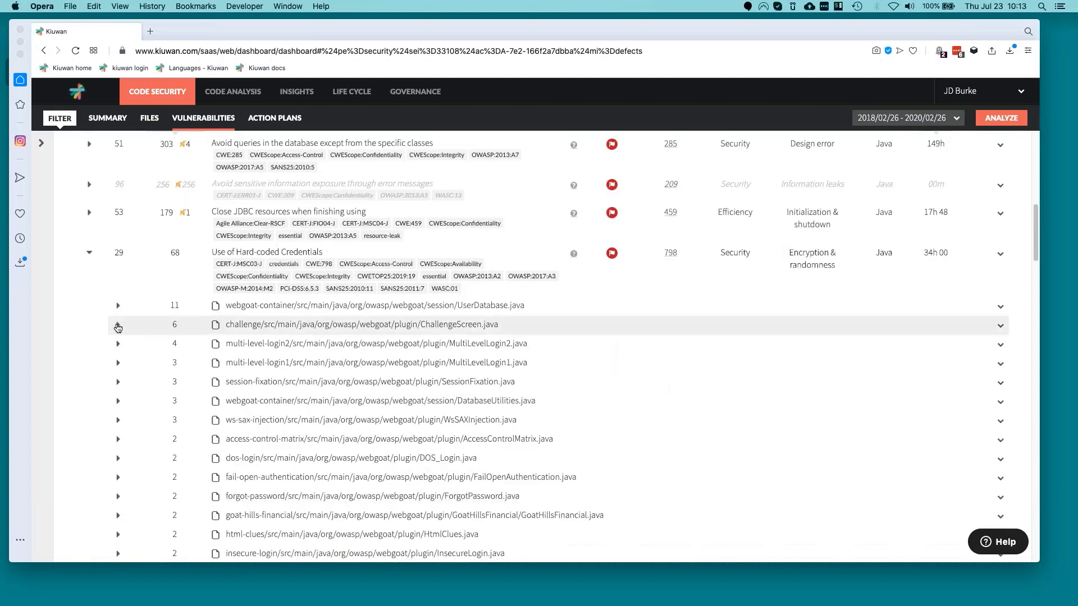
pyautogui.click(287, 329)
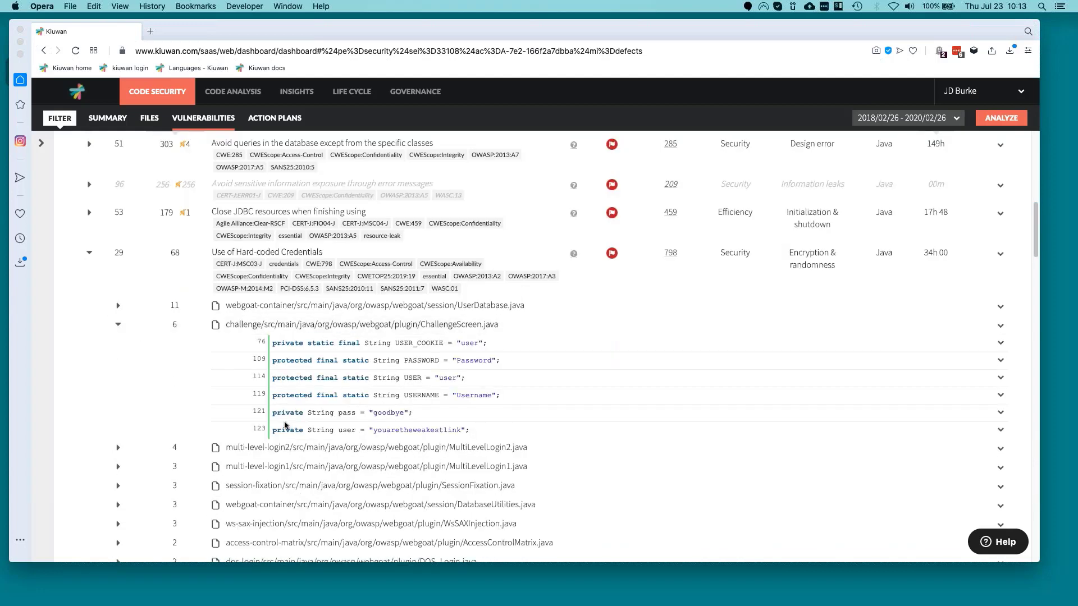
pyautogui.scroll(15, 324, 480)
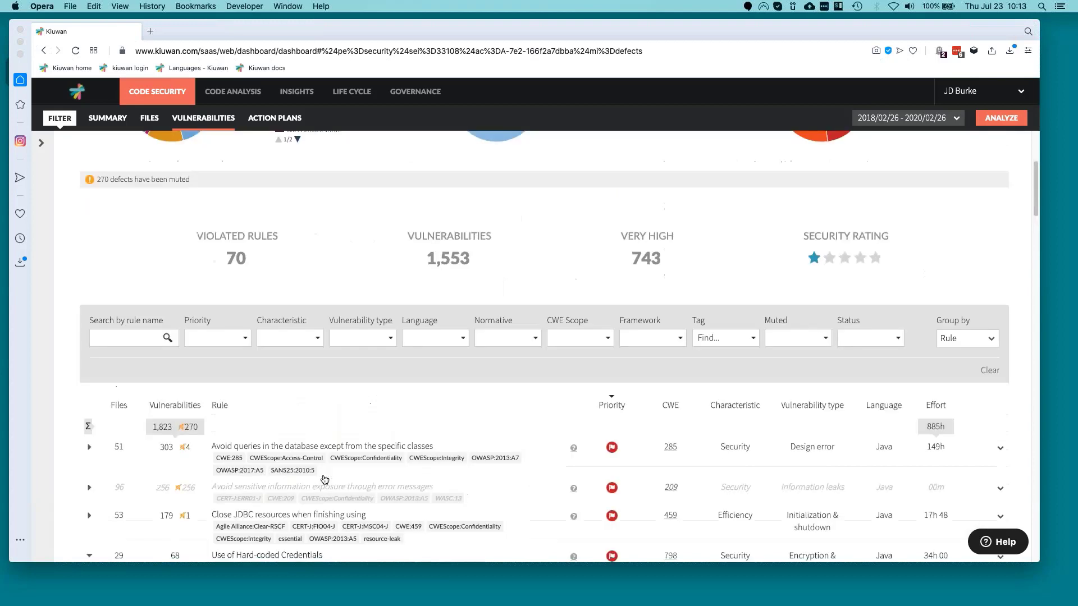
pyautogui.click(90, 192)
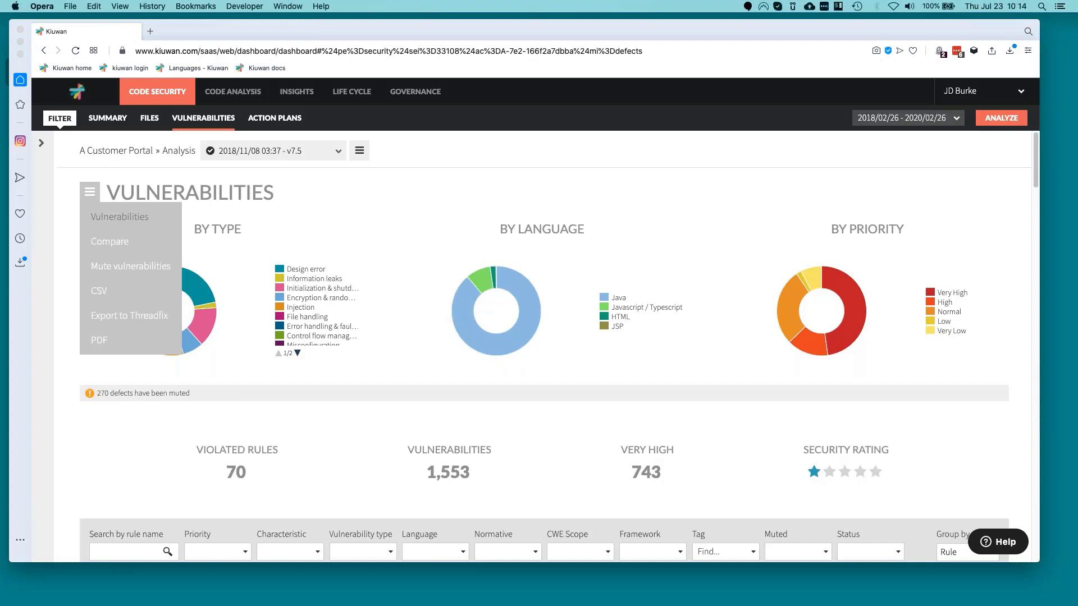
# Step: Switch to Numbers, look through the exported vulnerabilities spreadsheet as far as its Framework column, and minimize it
pyautogui.press('super+Tab')
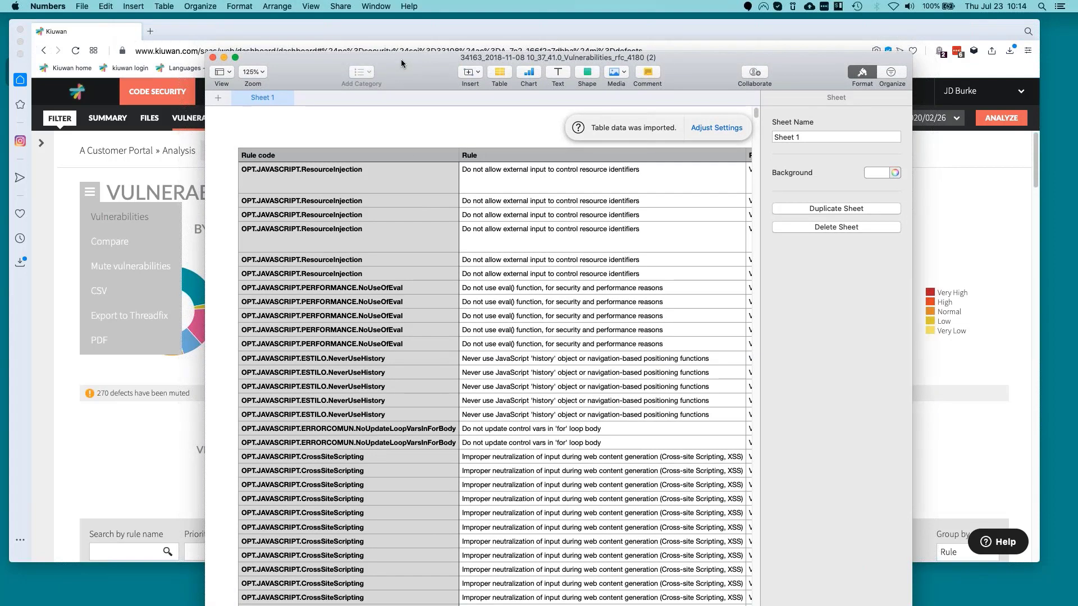
pyautogui.moveTo(404, 69); pyautogui.dragTo(367, 30)
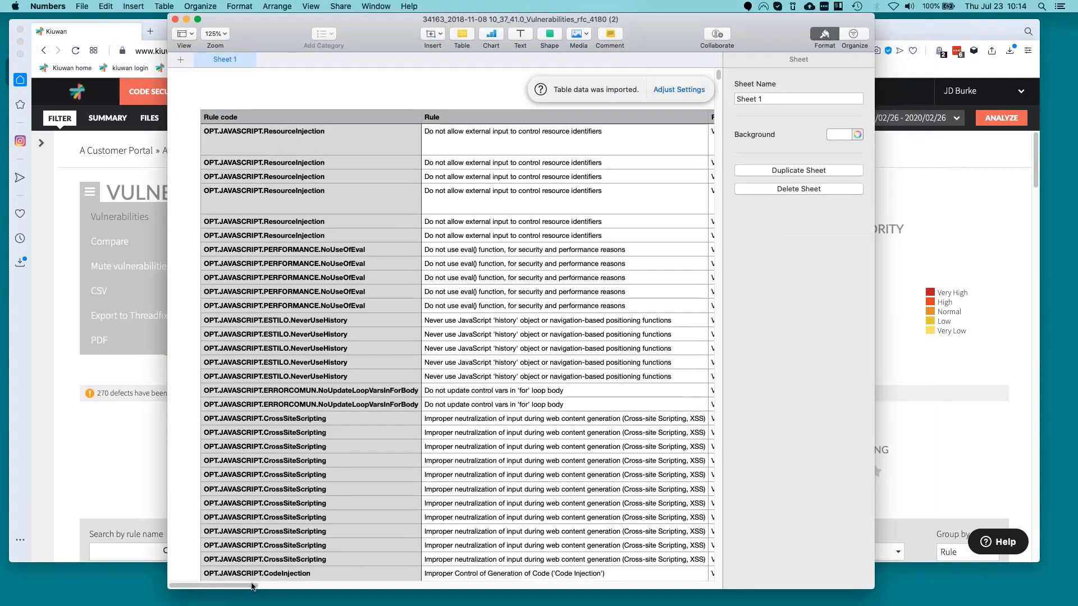
pyautogui.moveTo(251, 586); pyautogui.dragTo(660, 592)
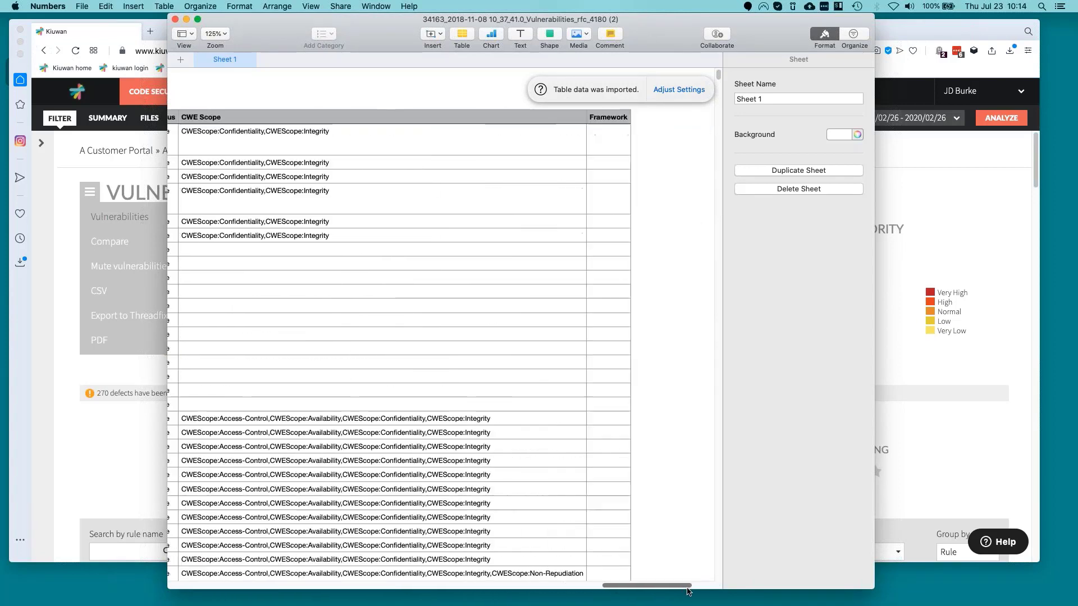
pyautogui.click(186, 21)
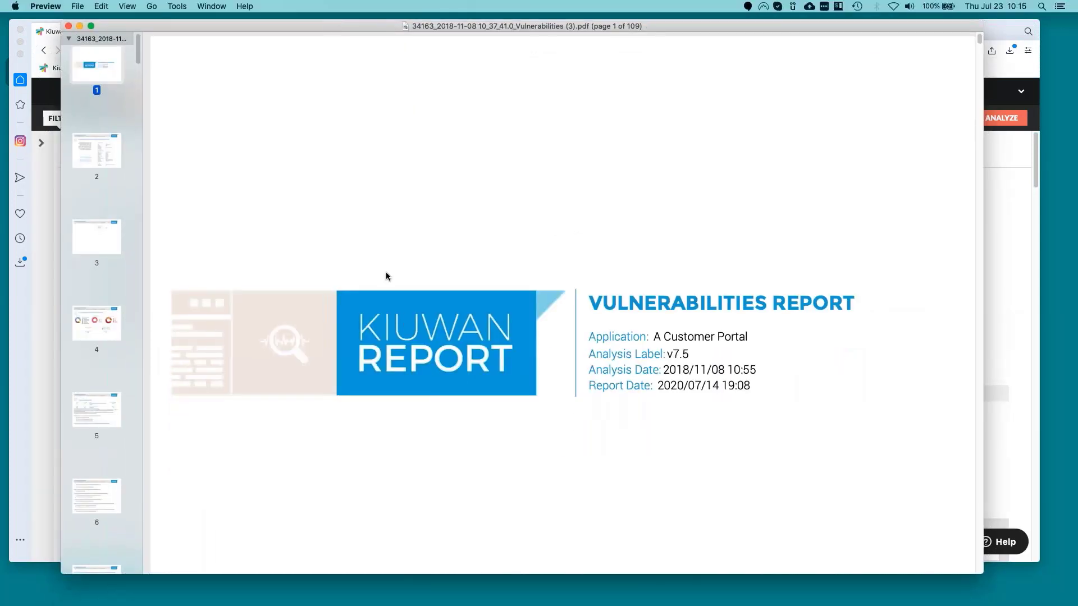
# Step: Read the PDF Vulnerabilities Report in Preview from the page 2 application information to the rule defects on page 5
pyautogui.click(95, 151)
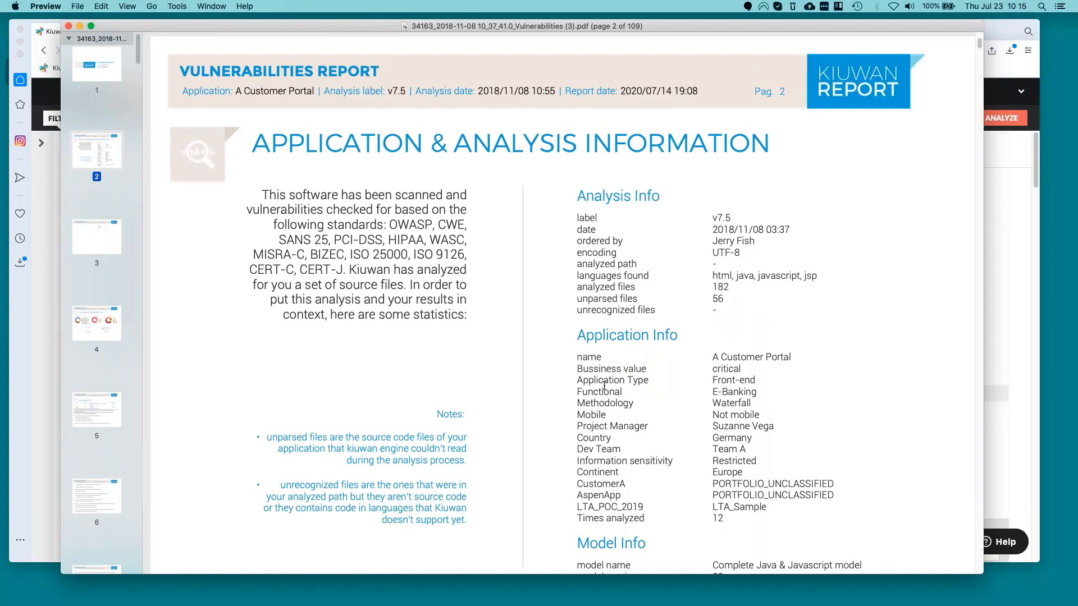
pyautogui.scroll(-2, 603, 386)
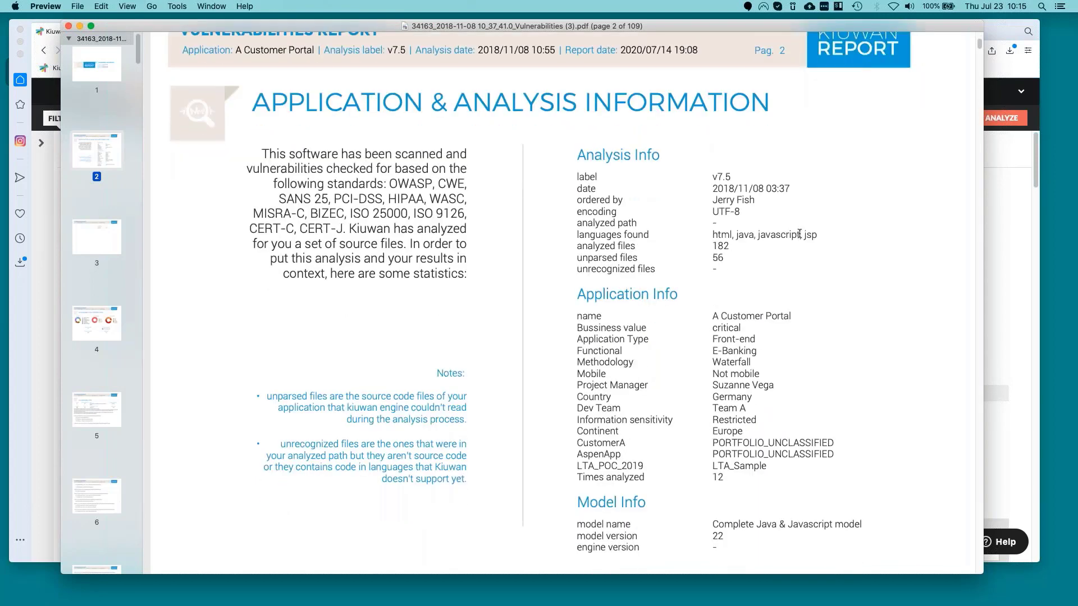
pyautogui.scroll(-10, 742, 498)
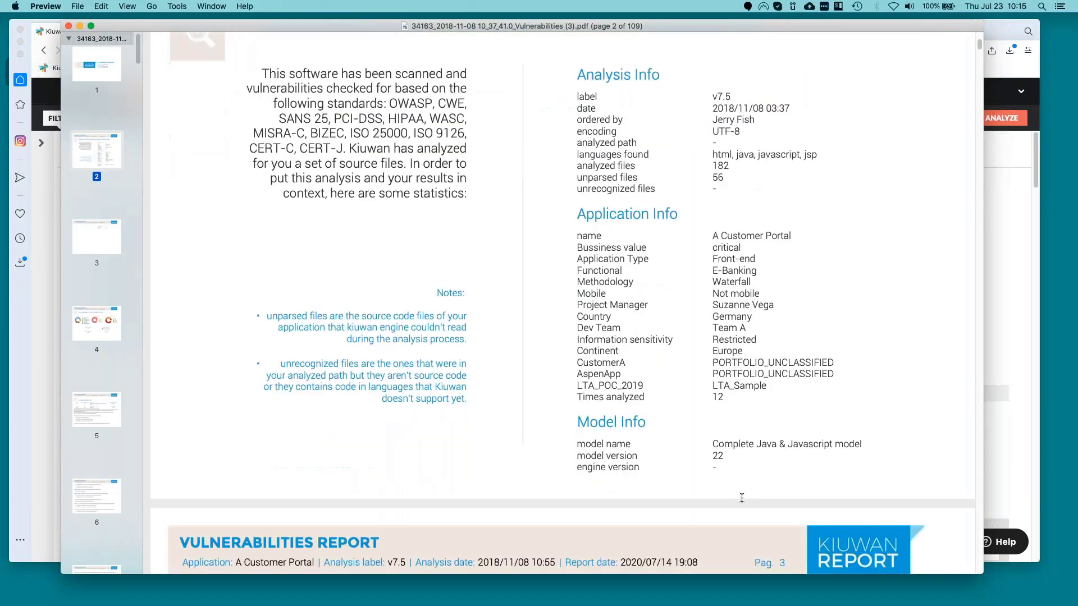
pyautogui.scroll(-10, 563, 303)
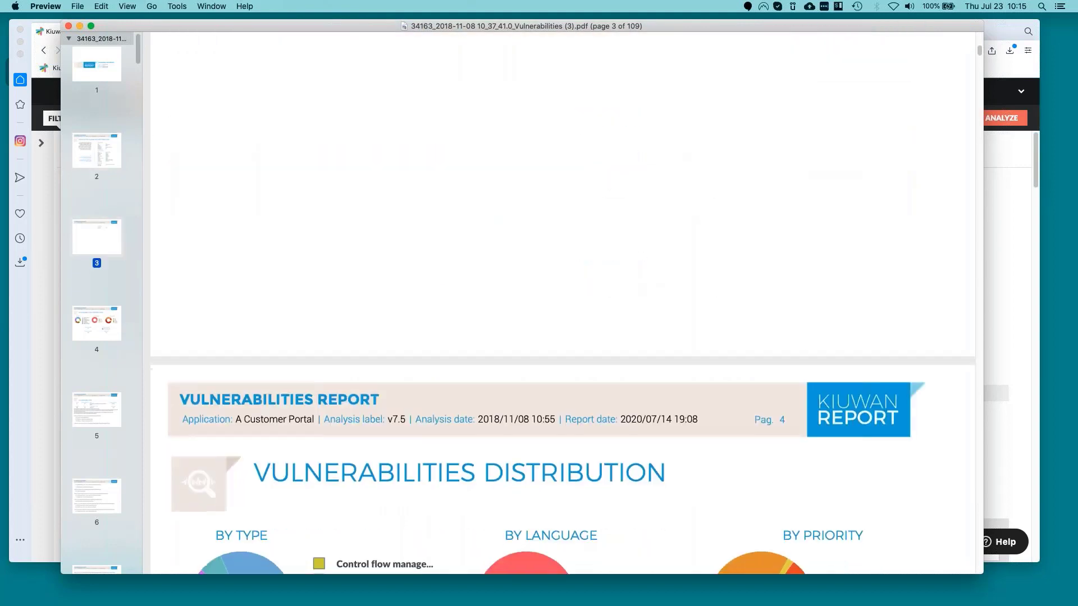
pyautogui.scroll(-10, 563, 303)
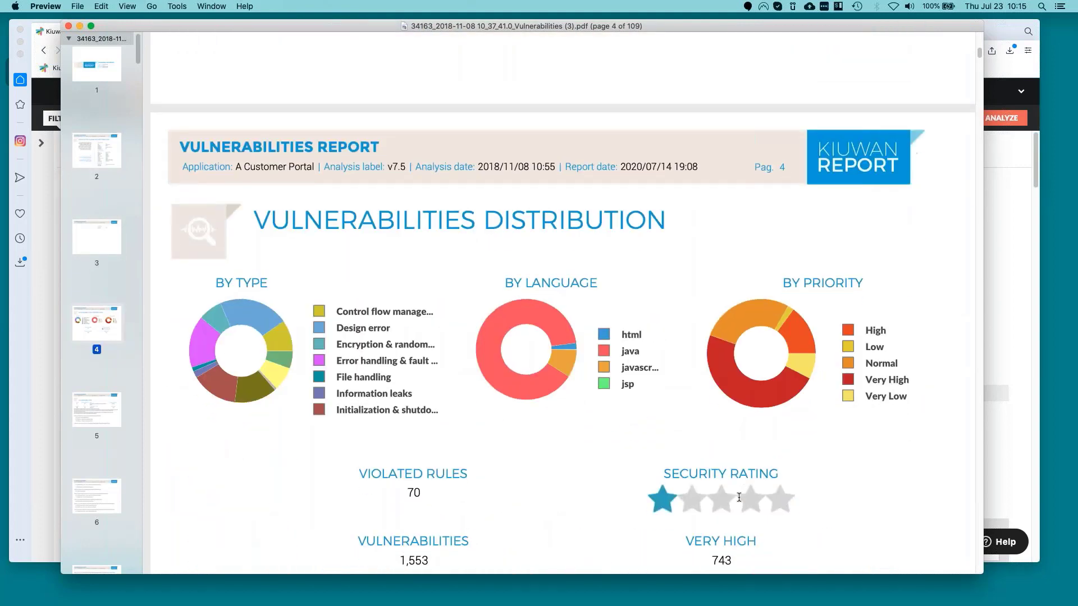
pyautogui.scroll(-7, 381, 357)
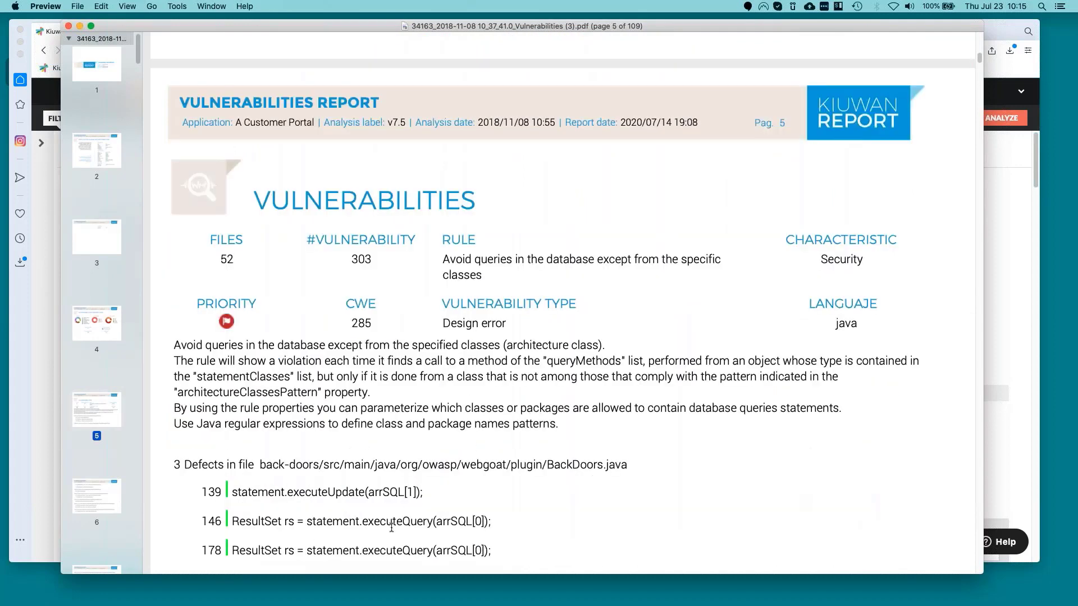
pyautogui.scroll(-1, 392, 528)
pyautogui.scroll(-3, 392, 528)
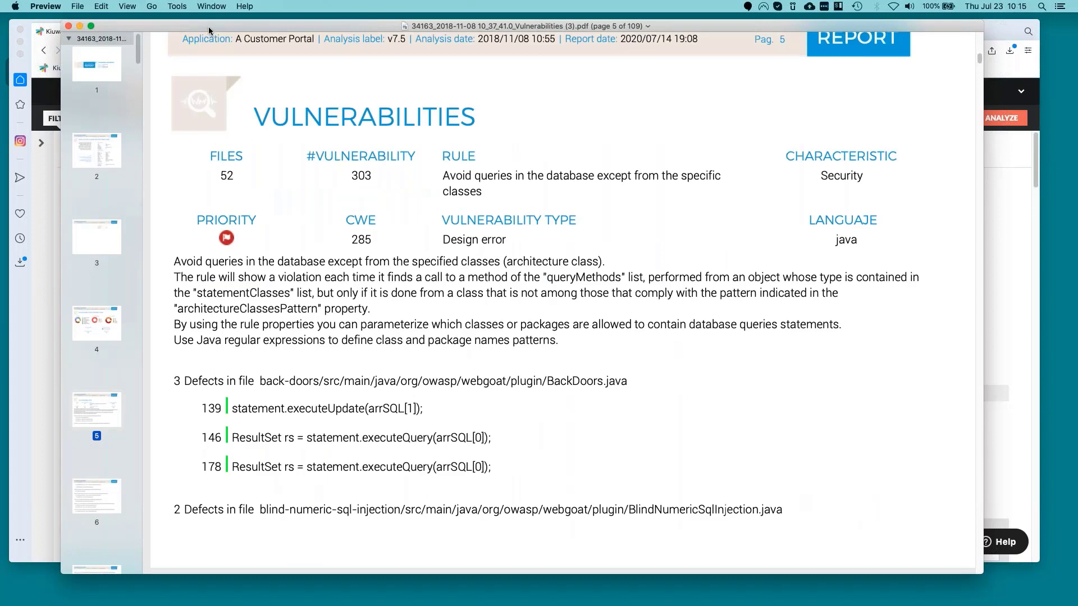
# Step: Move the PDF report aside and compare its page 5 rule details with the rule list in Kiuwan
pyautogui.moveTo(210, 28); pyautogui.dragTo(511, 33)
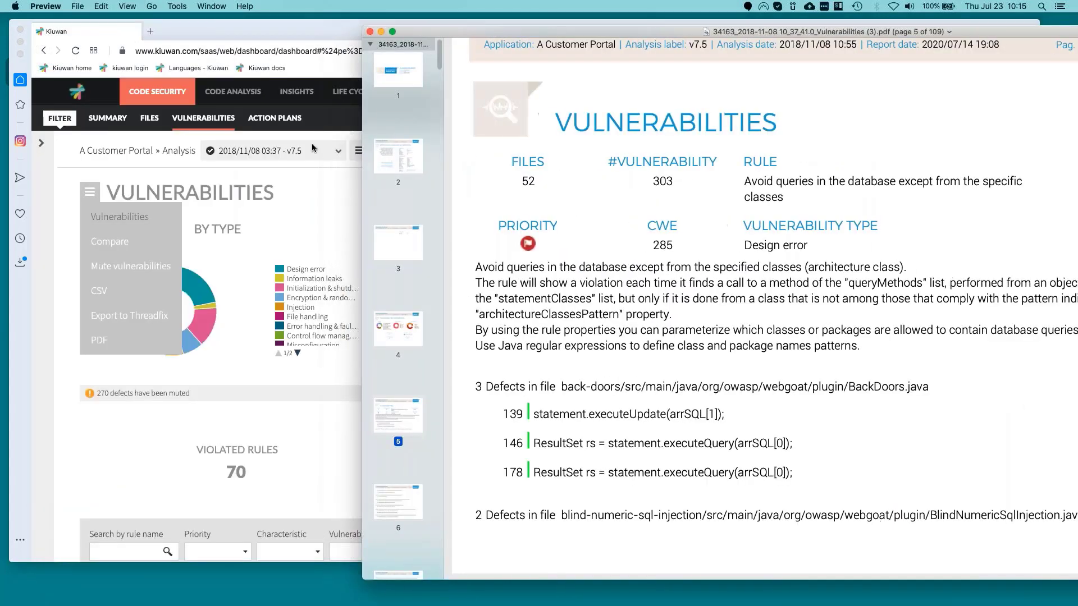
pyautogui.click(312, 158)
pyautogui.scroll(-10, 157, 497)
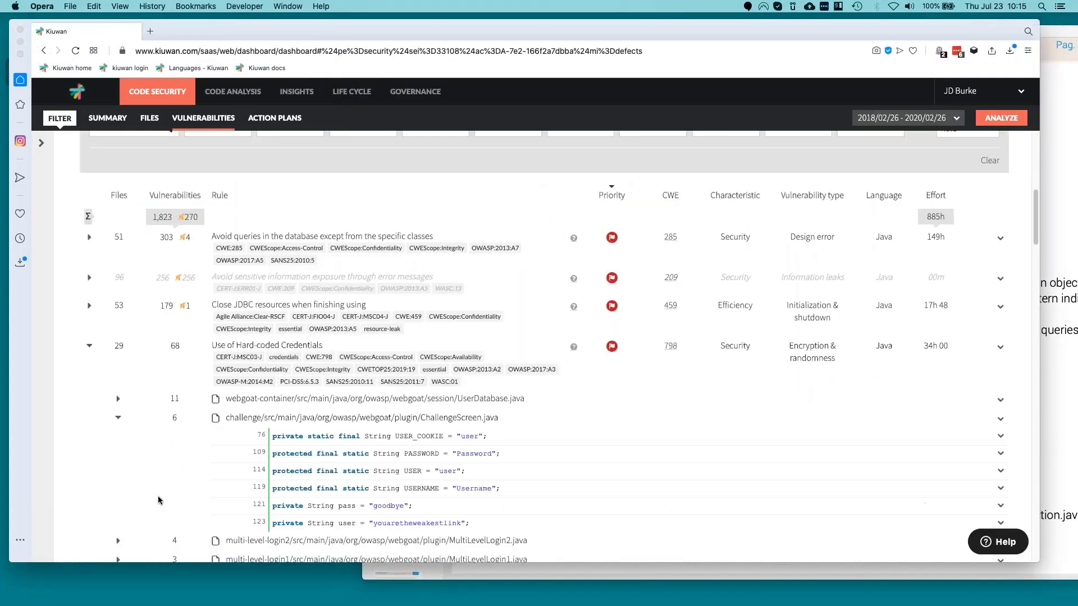
pyautogui.scroll(3, 427, 468)
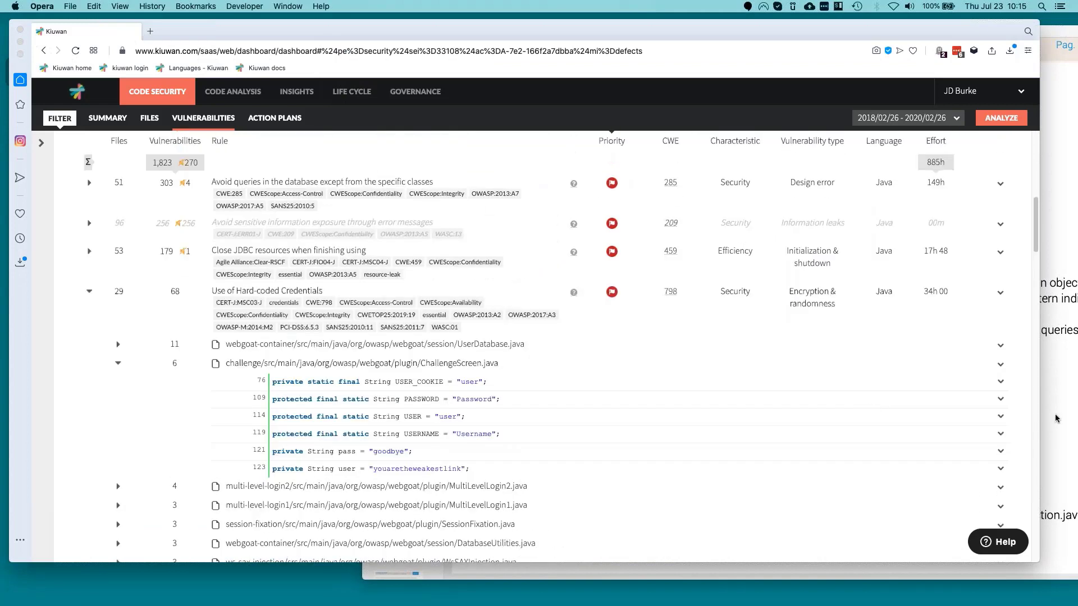
pyautogui.click(1056, 419)
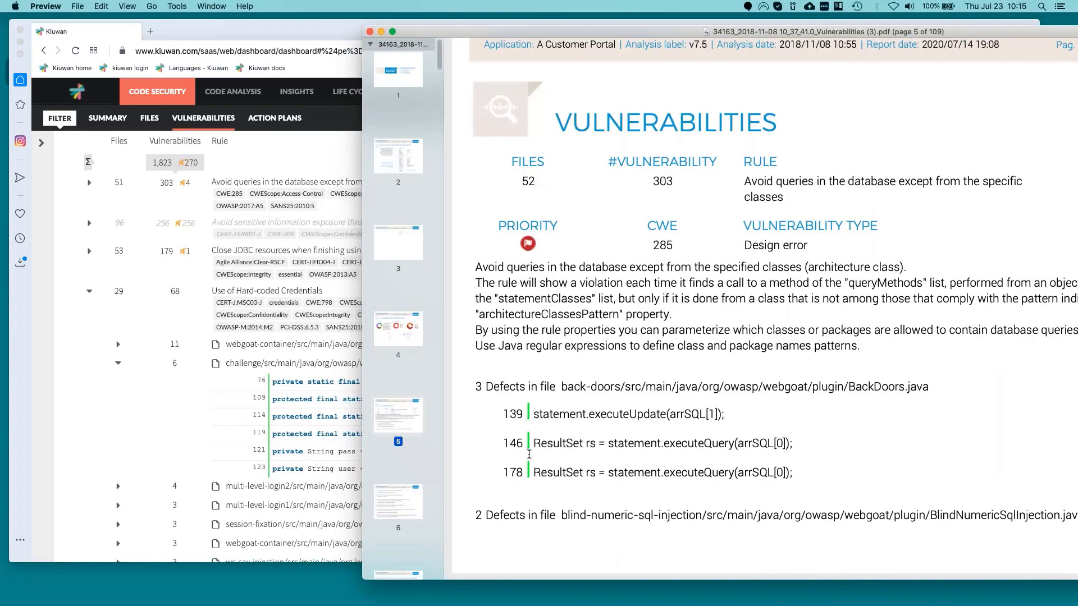
# Step: Highlight the CWE number of the database queries rule in the PDF report
pyautogui.moveTo(652, 243); pyautogui.dragTo(674, 245)
pyautogui.click(675, 242)
pyautogui.doubleClick(662, 246)
# Step: Return to Kiuwan's Vulnerabilities page and show its export and action options again
pyautogui.click(55, 194)
pyautogui.scroll(5, 63, 222)
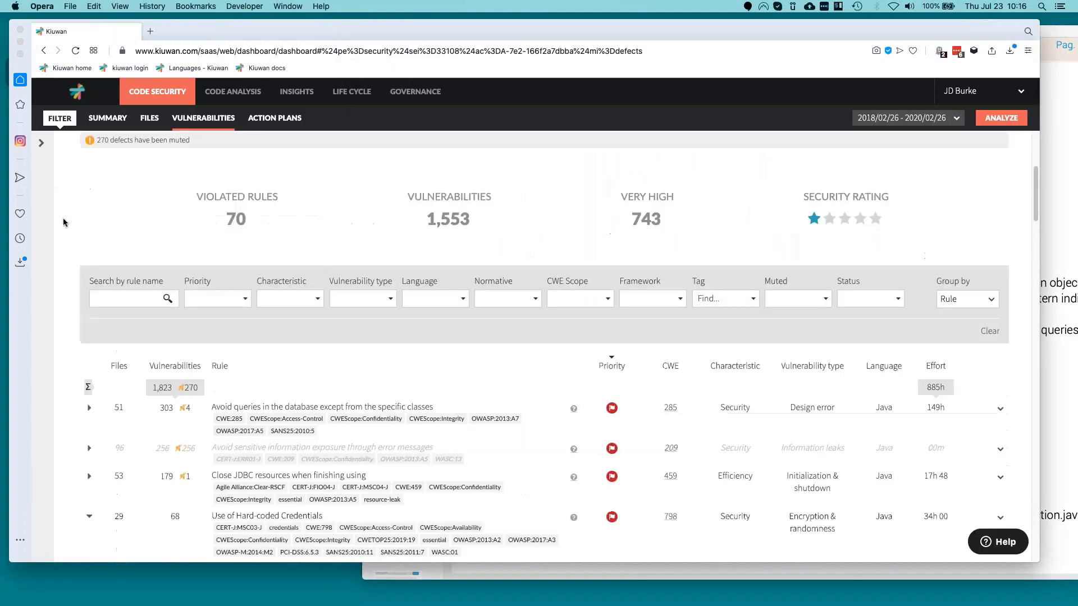
pyautogui.scroll(5, 63, 222)
pyautogui.click(90, 192)
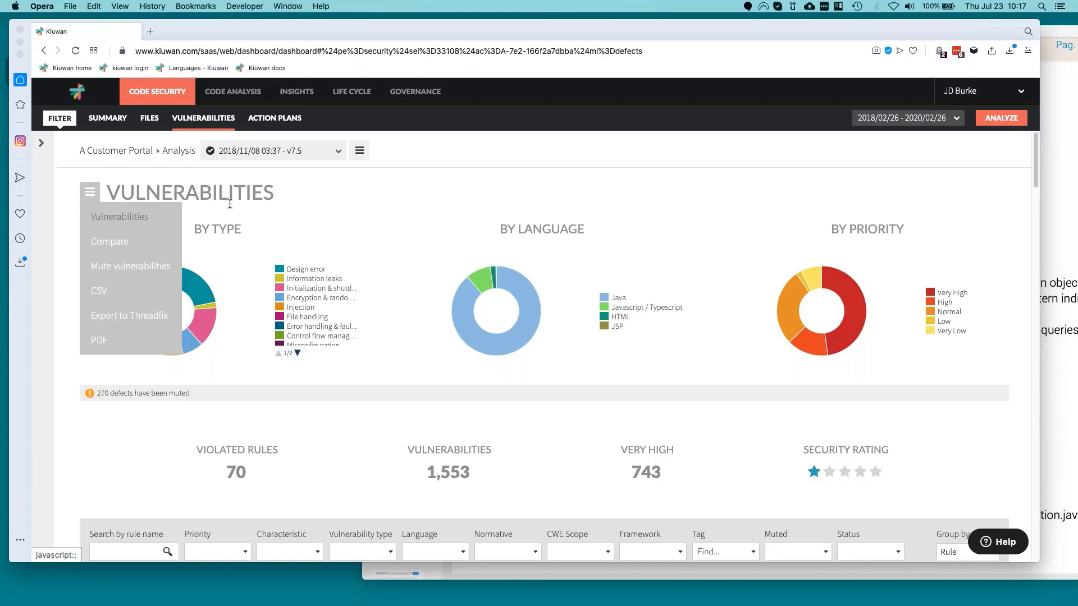
pyautogui.click(318, 214)
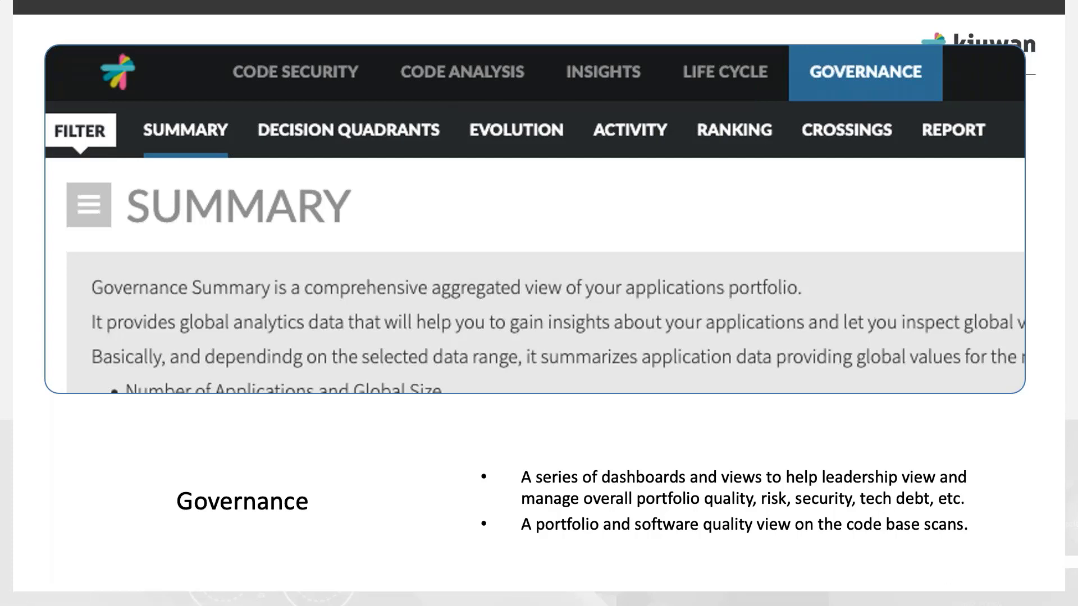
pyautogui.press('Right')
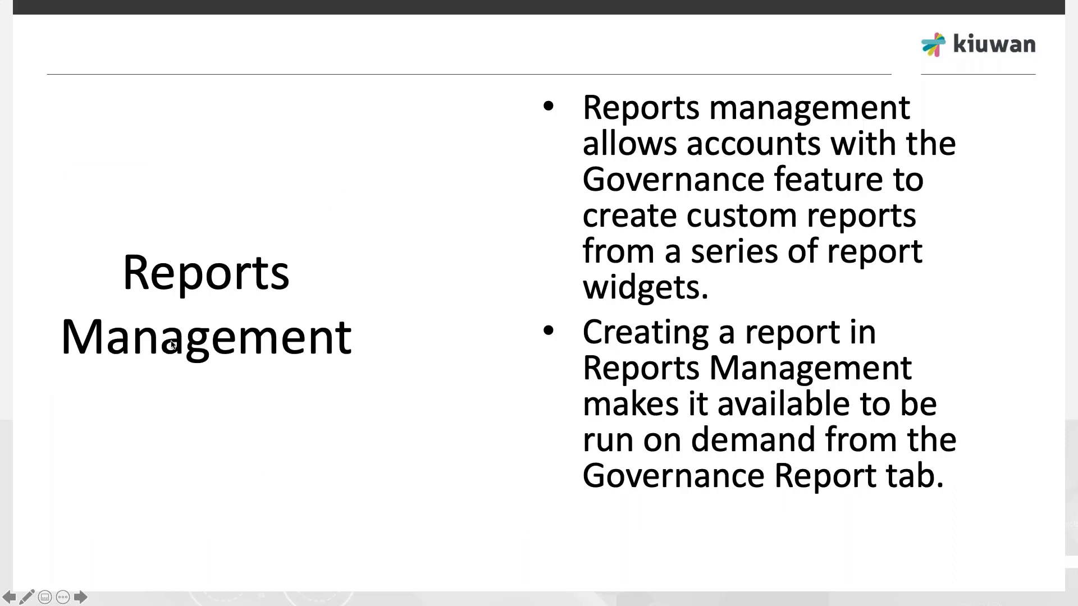